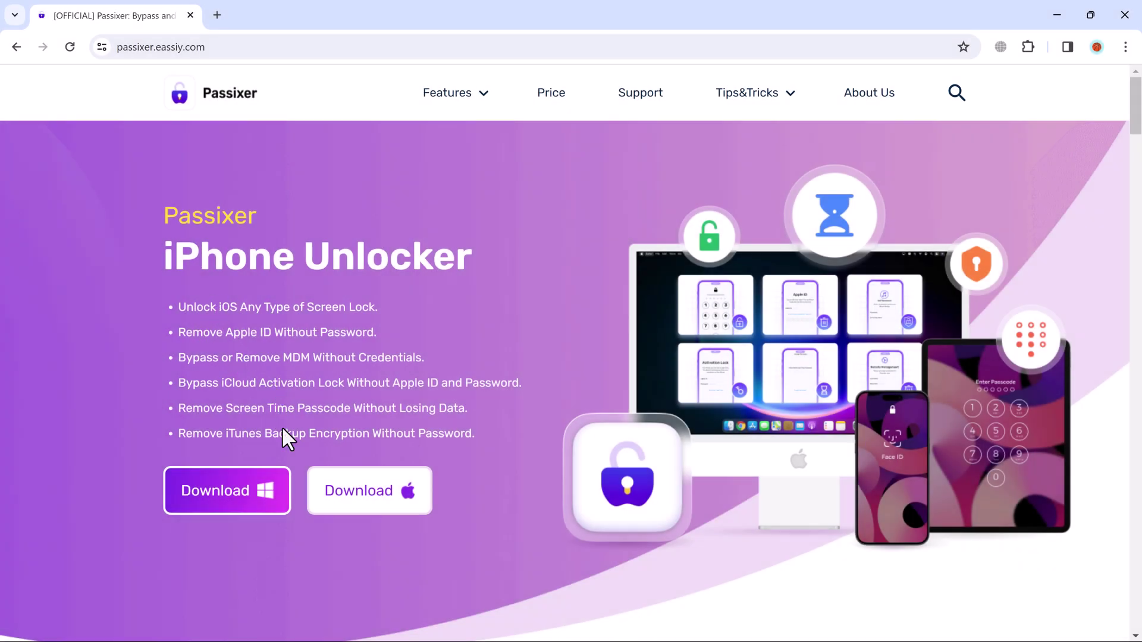
scroll(473, 439, down, 4)
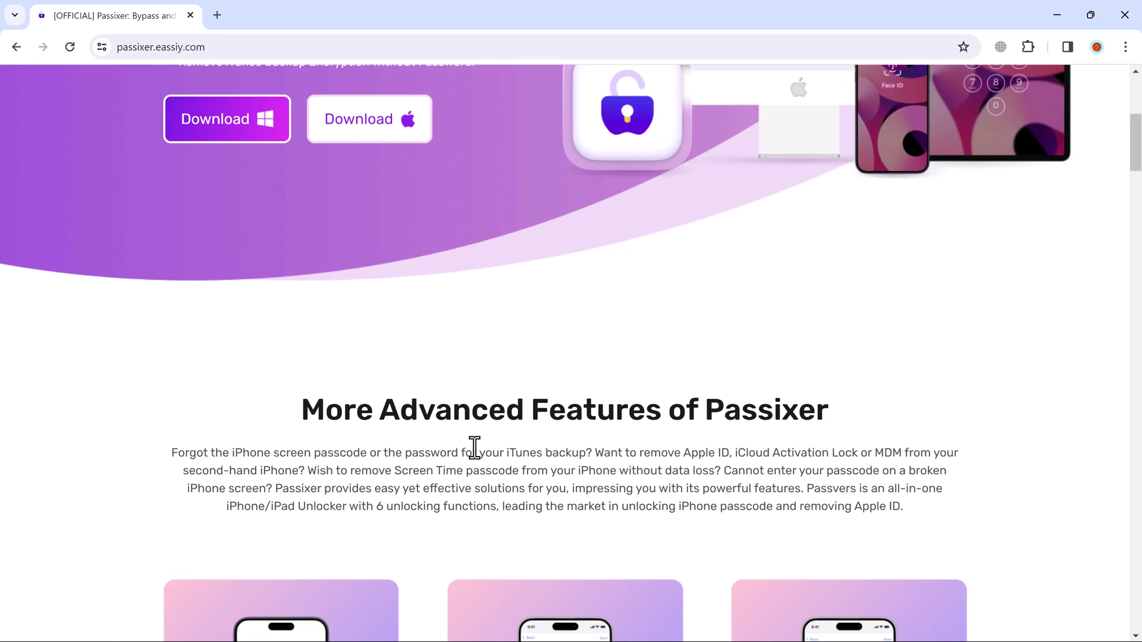
scroll(473, 448, down, 5)
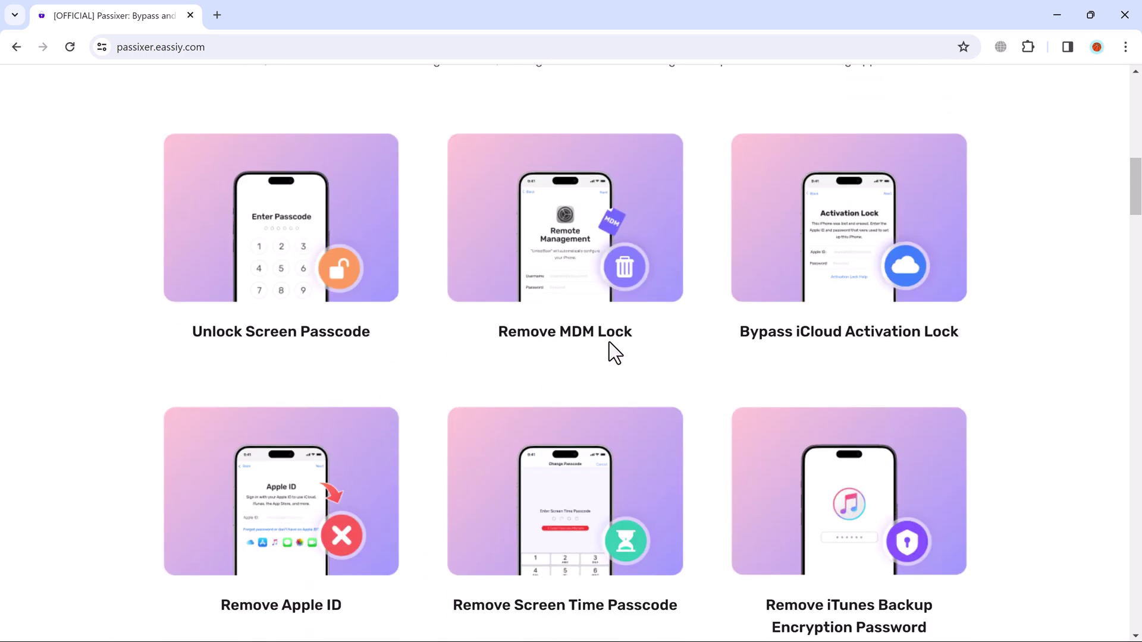
scroll(820, 388, down, 1)
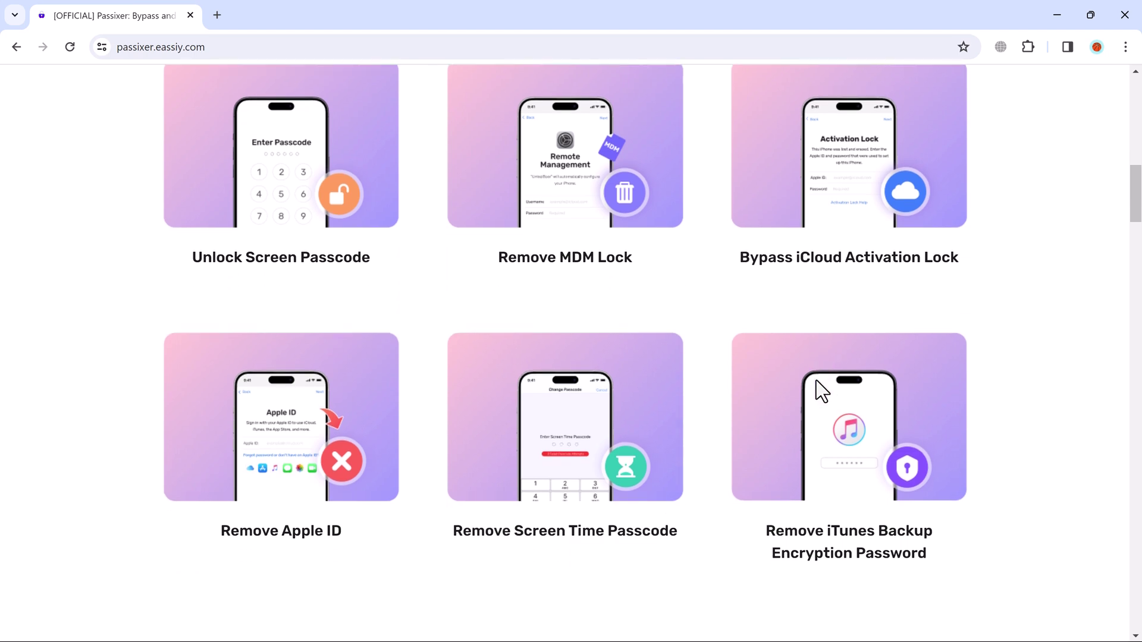
scroll(385, 484, down, 1)
scroll(385, 485, down, 5)
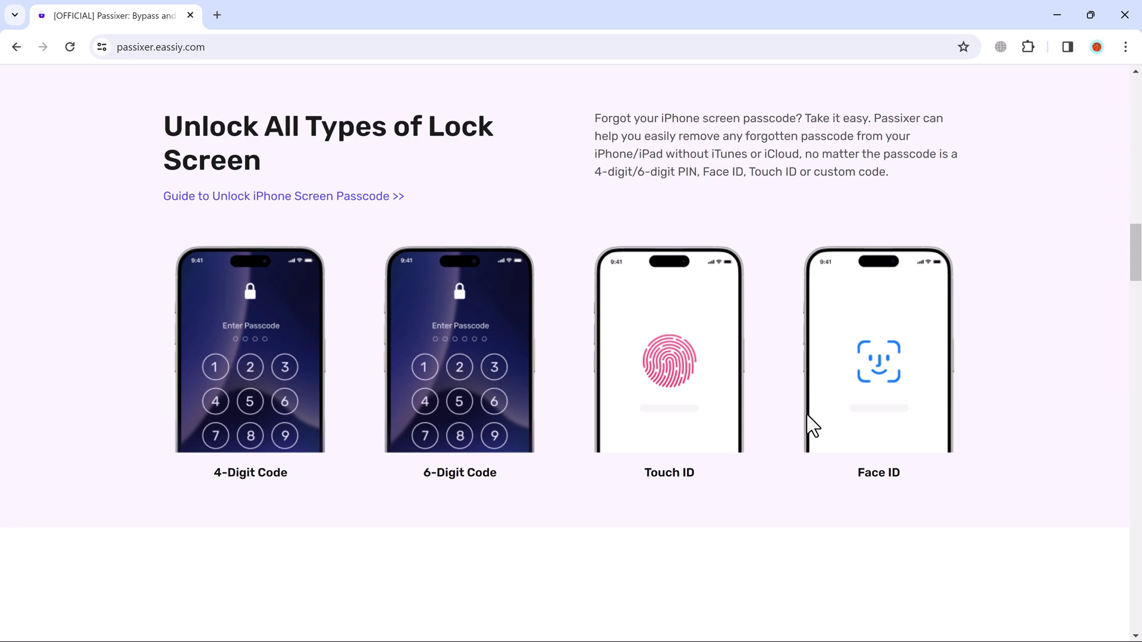
scroll(805, 422, down, 3)
scroll(802, 425, down, 2)
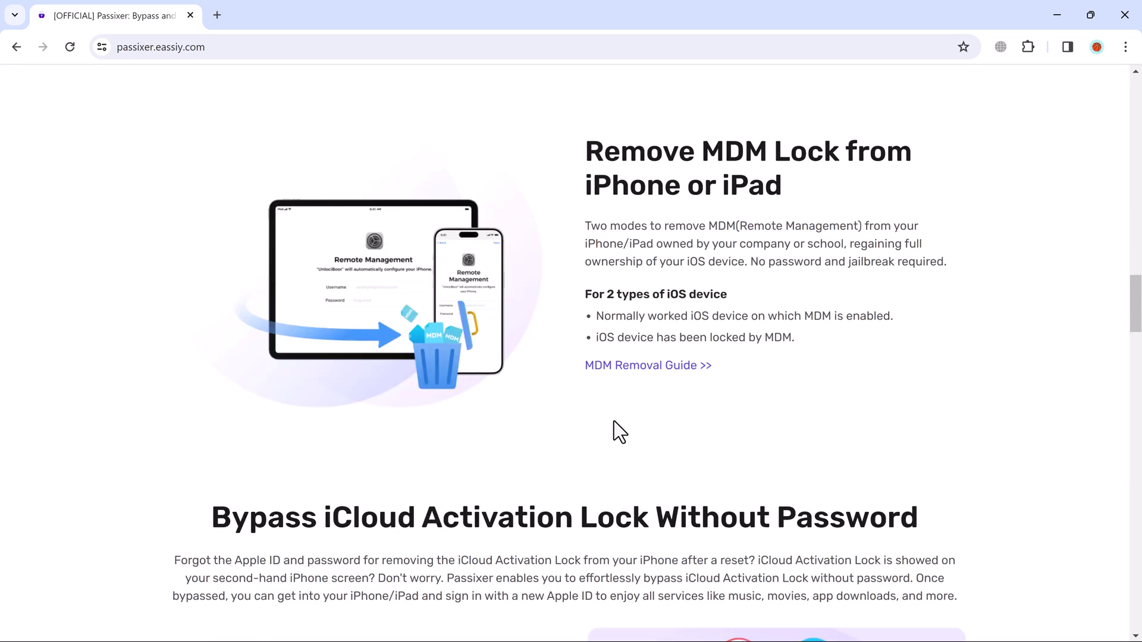
scroll(614, 421, down, 5)
scroll(614, 421, down, 2)
scroll(611, 426, down, 3)
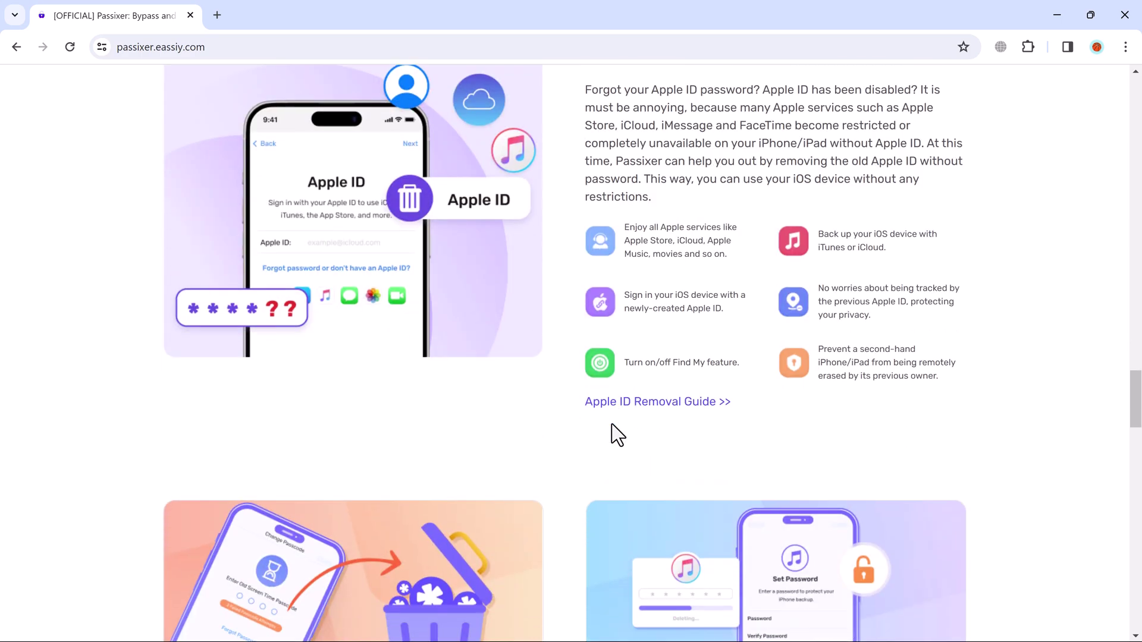
scroll(612, 426, down, 4)
scroll(613, 426, down, 4)
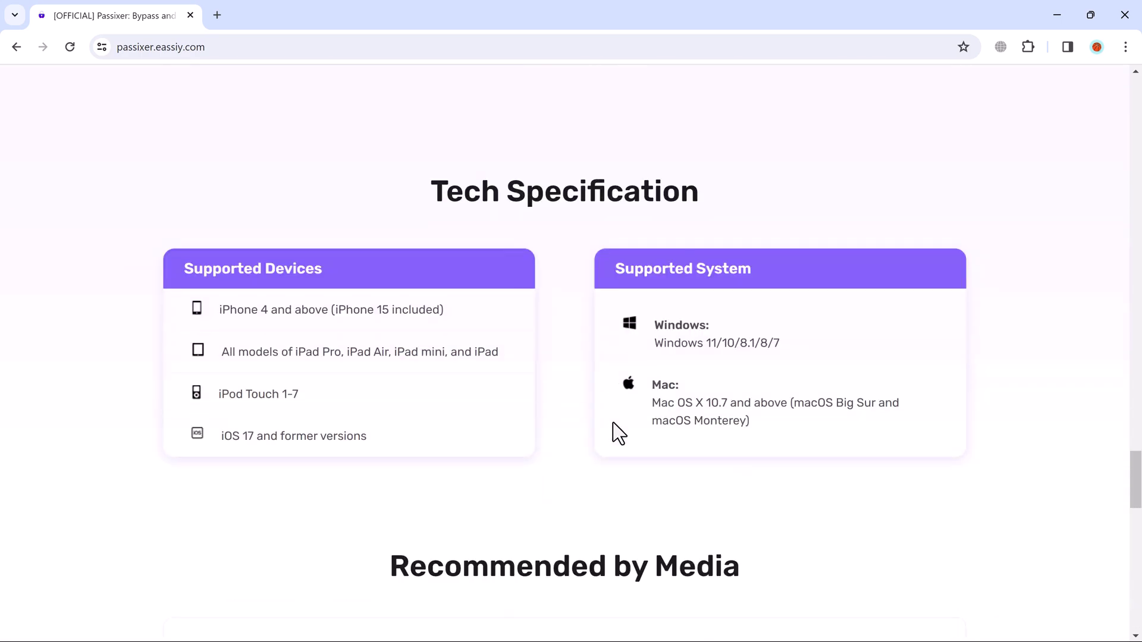
scroll(613, 421, up, 5)
scroll(622, 418, up, 5)
scroll(624, 416, up, 3)
scroll(624, 413, up, 5)
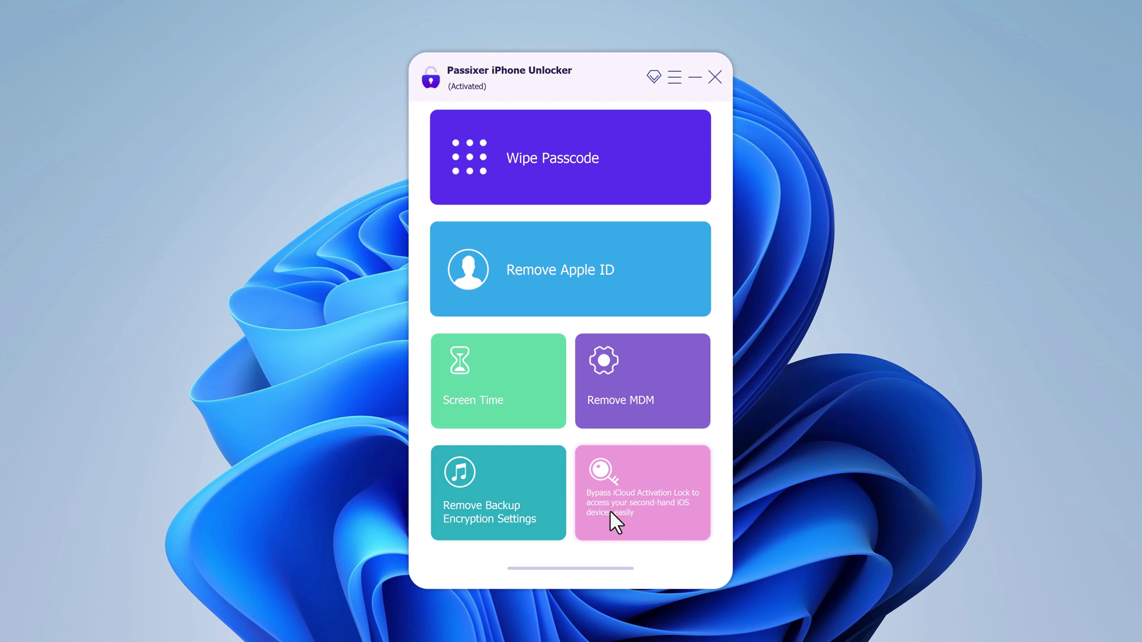
Launch Wipe Passcode for the connected iPhone 8 (A1905, iOS 16.7.6).
click(549, 152)
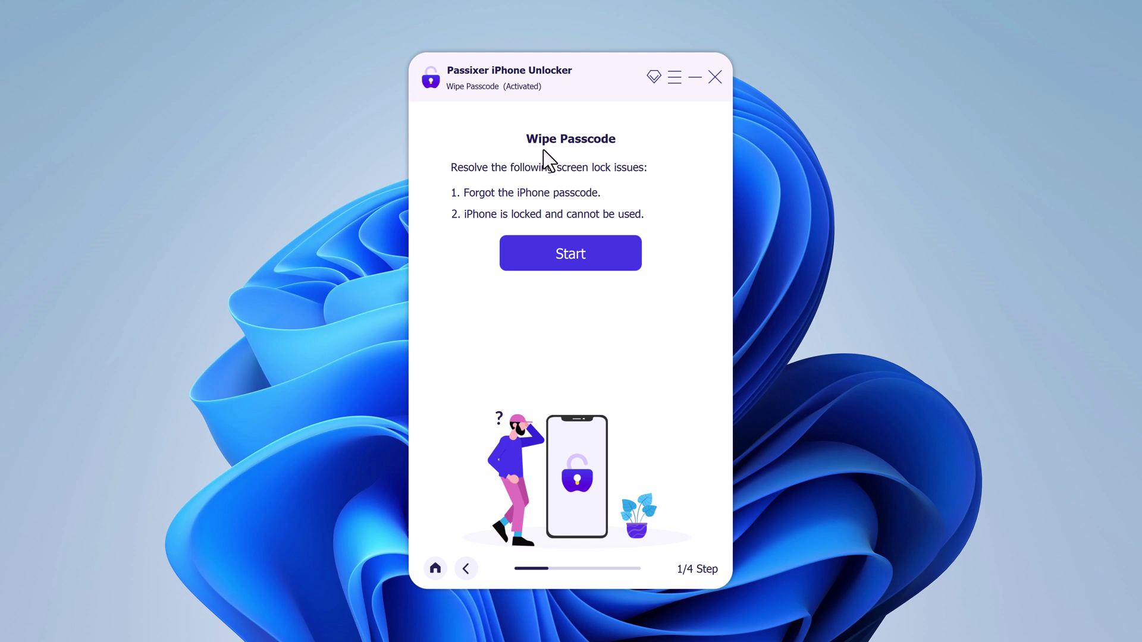
click(563, 250)
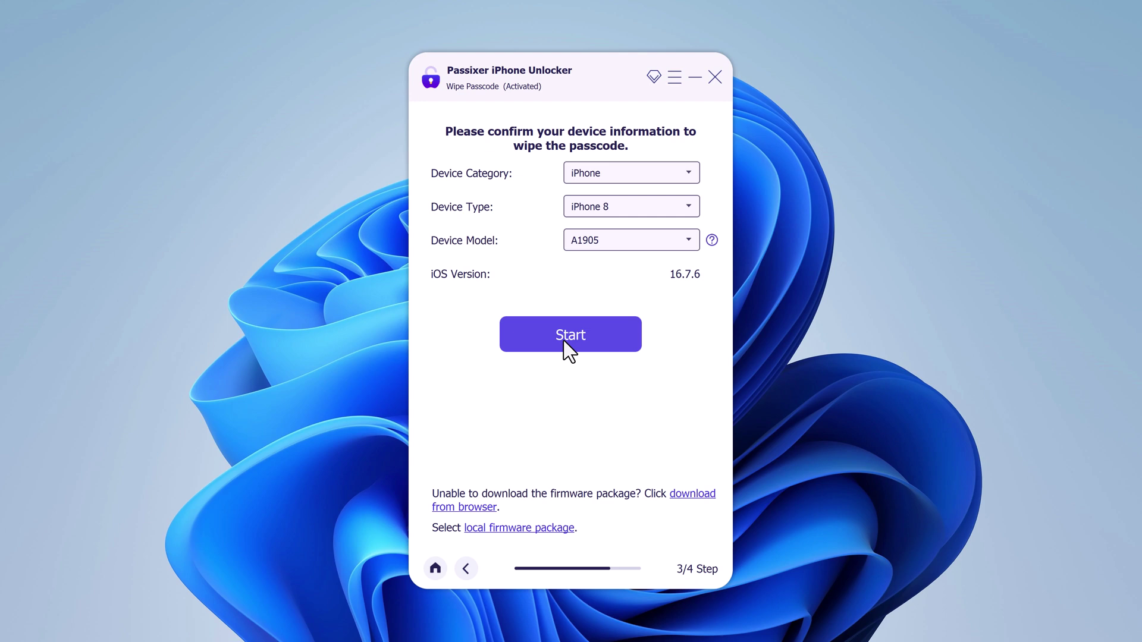
Confirm the iPhone 8 details and download and verify the 5.62 GB firmware package.
click(563, 342)
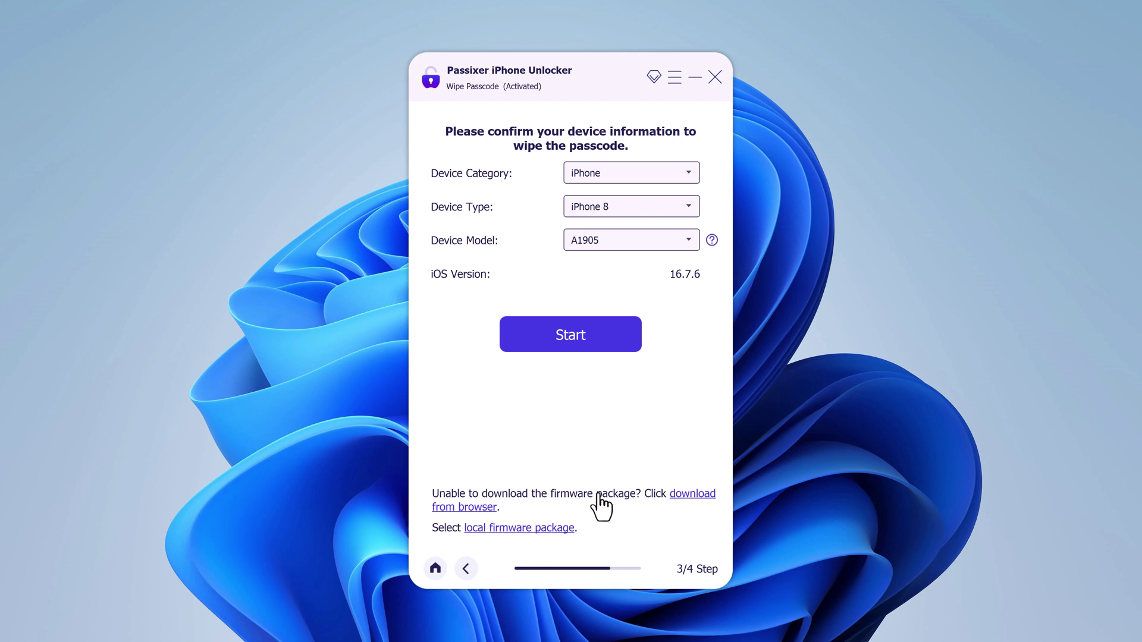
click(569, 350)
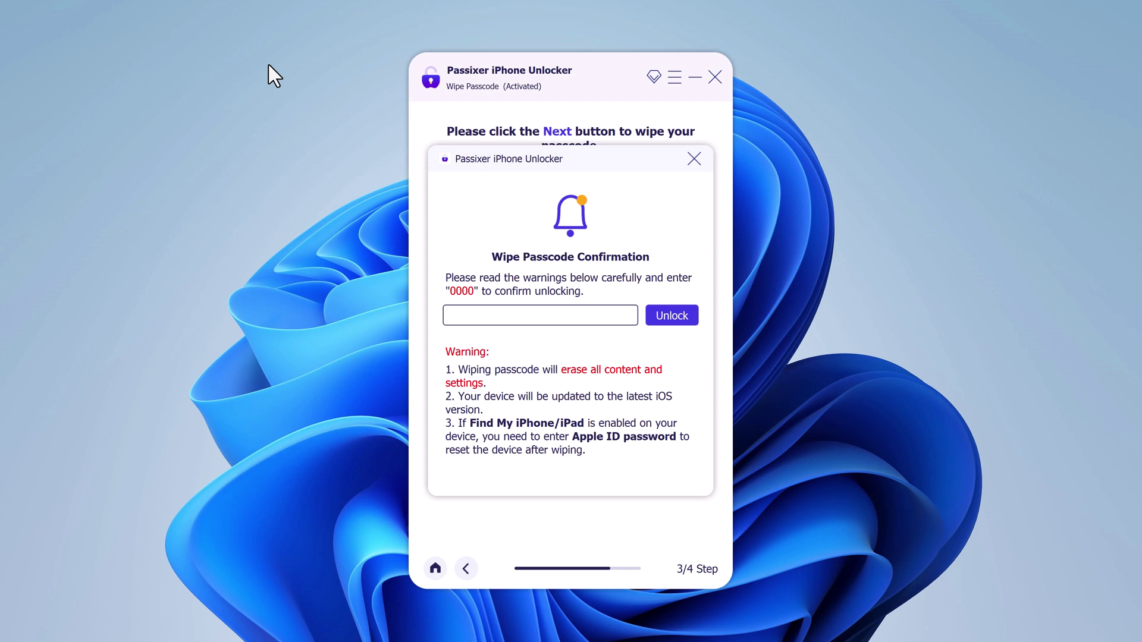
text(0000)
Confirm the wipe with code 0000 and start unlocking.
click(682, 317)
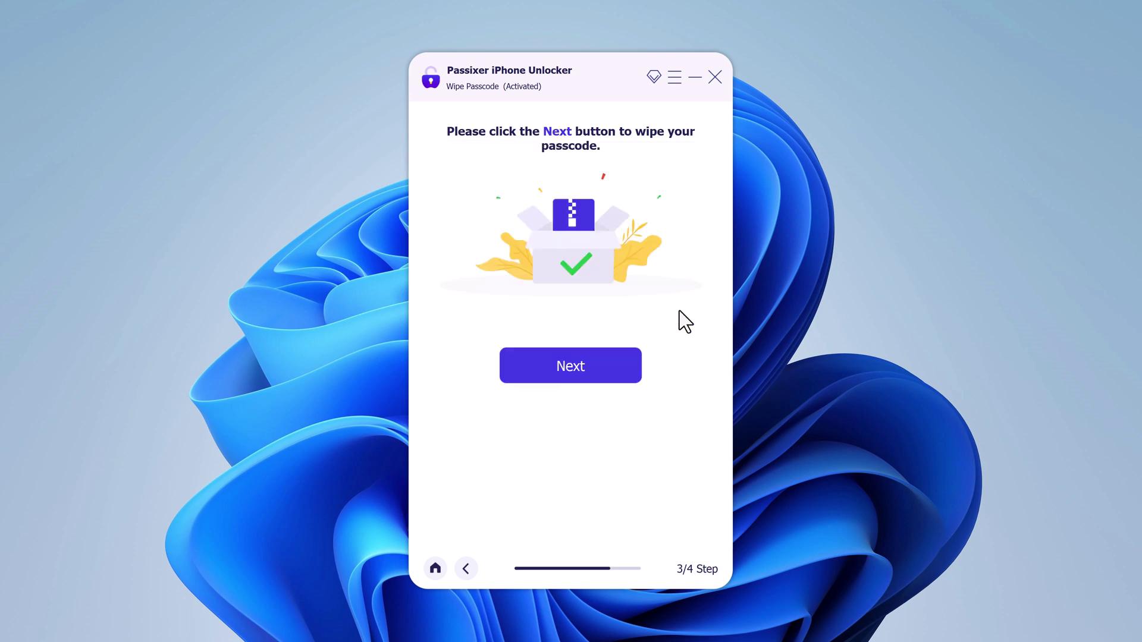